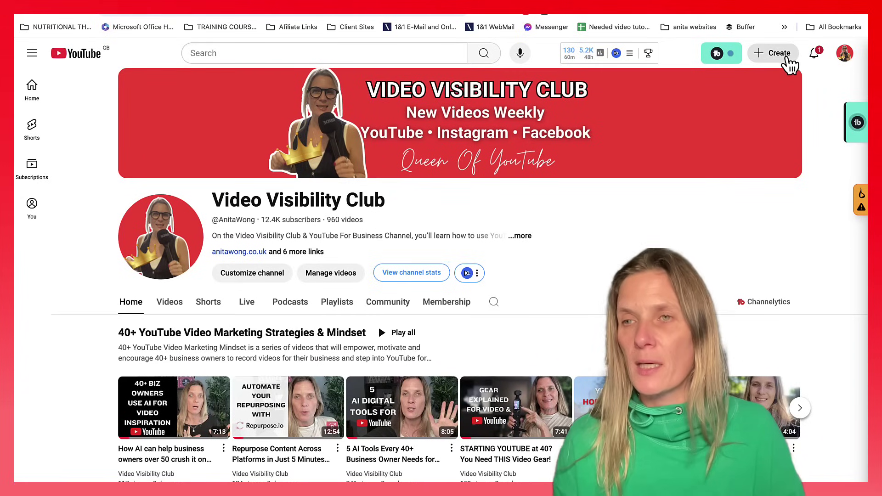
Step: Upload the .MOV video file via Create > Upload video to open its Details form
click(790, 64)
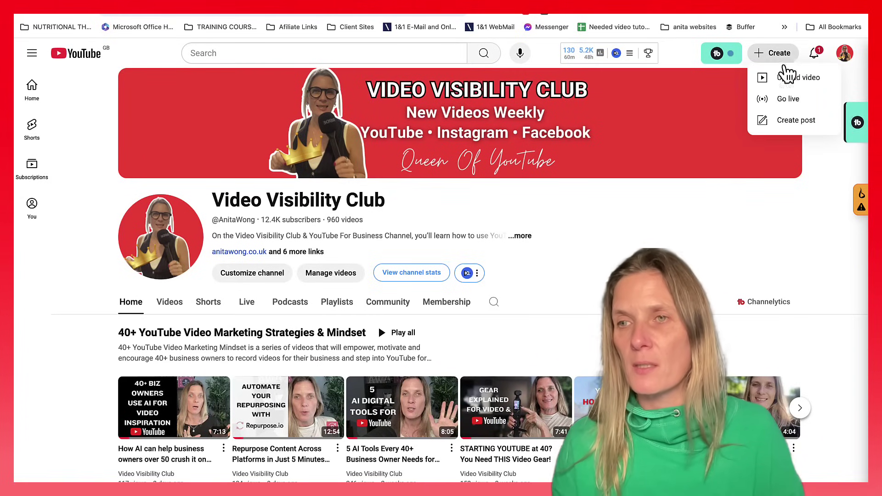
click(786, 78)
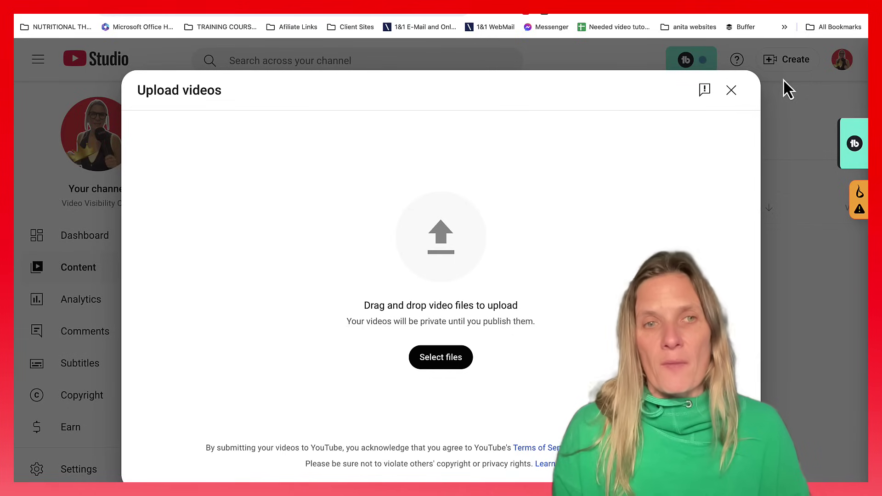
drag(27, 85, 430, 252)
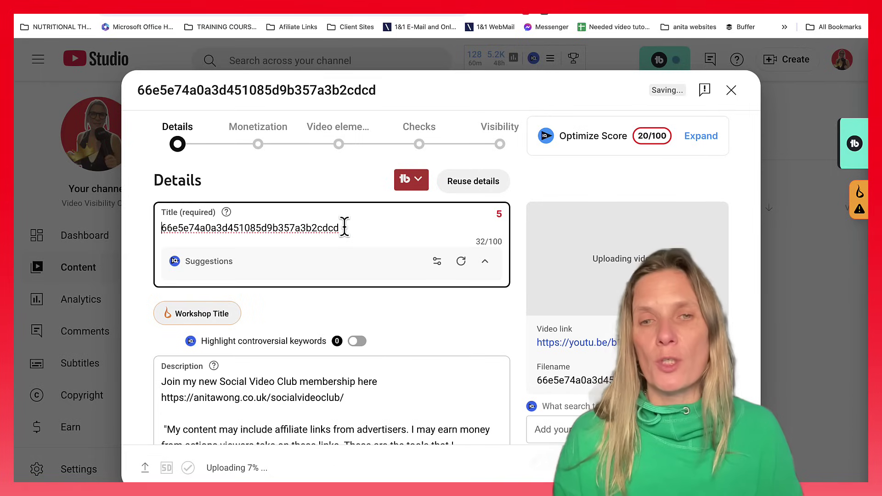
Step: Replace the title with '🎬Simple desktop video equipment setup…' and paste it as the description's first line
drag(344, 228, 275, 225)
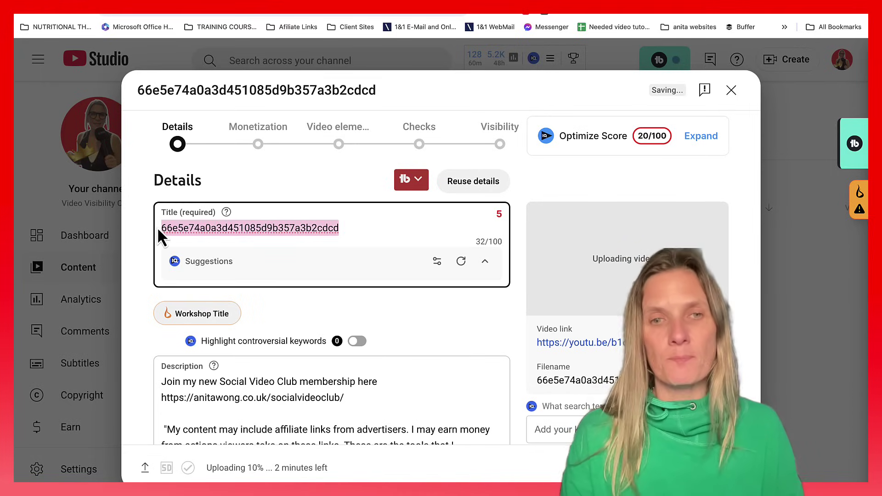
text(🎬Simple desktop video equipment setup…)
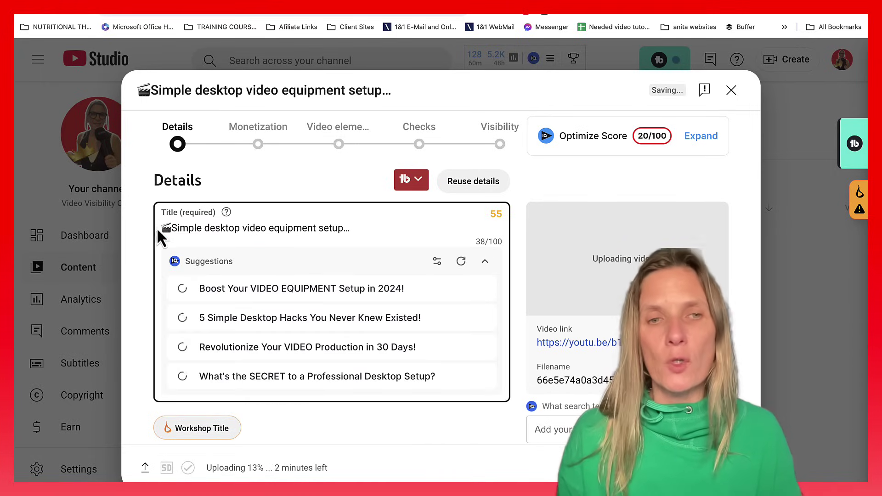
scroll(137, 239, down, 5)
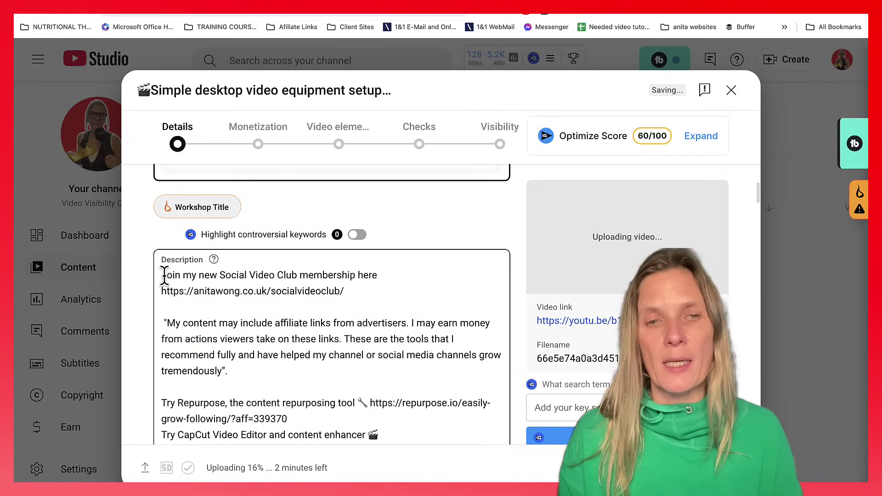
click(161, 275)
text(🎬Simple desktop video equipment setup…)
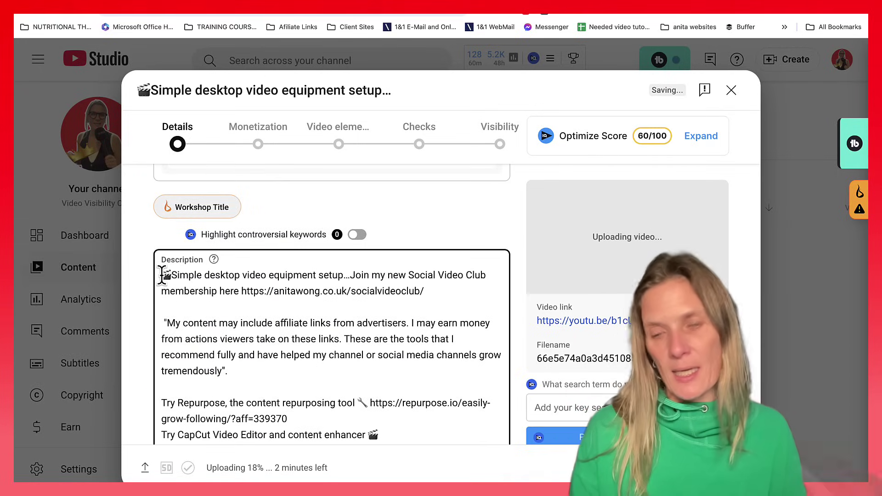
key(Return)
scroll(162, 276, down, 15)
Step: Answer No to the Altered content question
scroll(164, 284, down, 2)
scroll(139, 311, down, 10)
scroll(139, 310, down, 2)
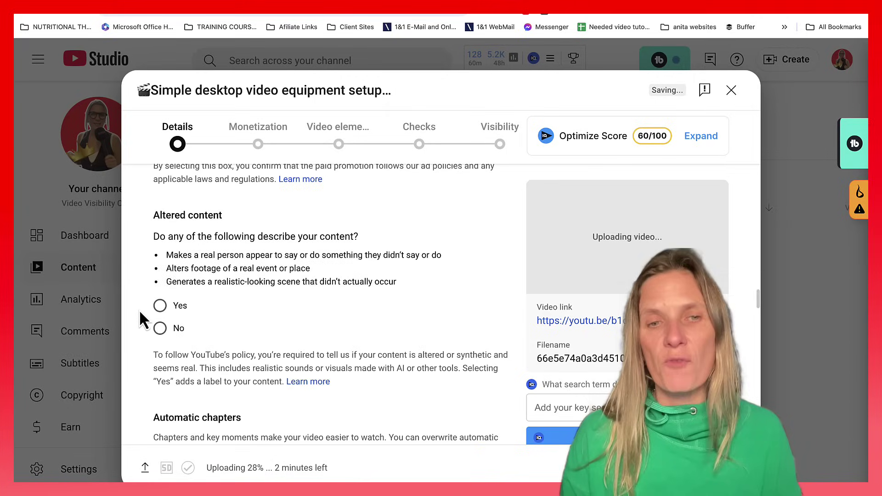
click(165, 330)
scroll(167, 340, up, 1)
scroll(165, 338, down, 10)
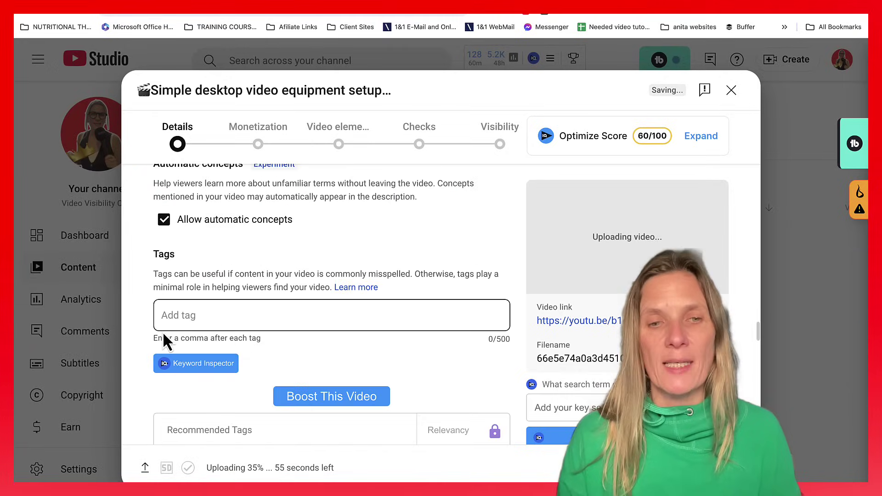
Step: Add tags: the video title, 'video set up' and 'video studio setup for beginners'
click(187, 315)
key(ctrl+v)
key(Return)
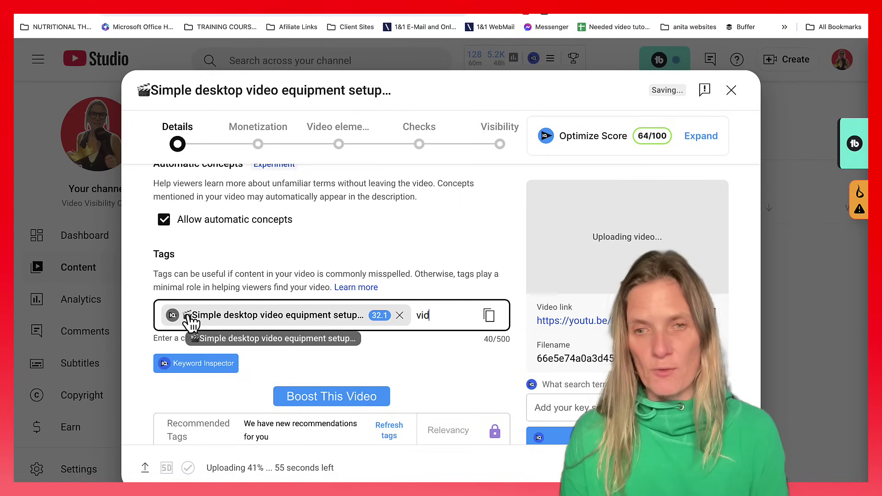
text(video set)
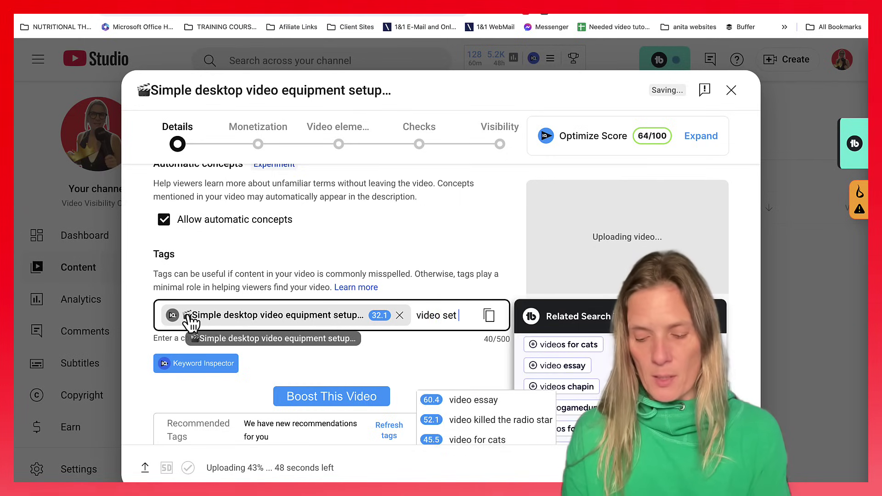
text( up)
key(Return)
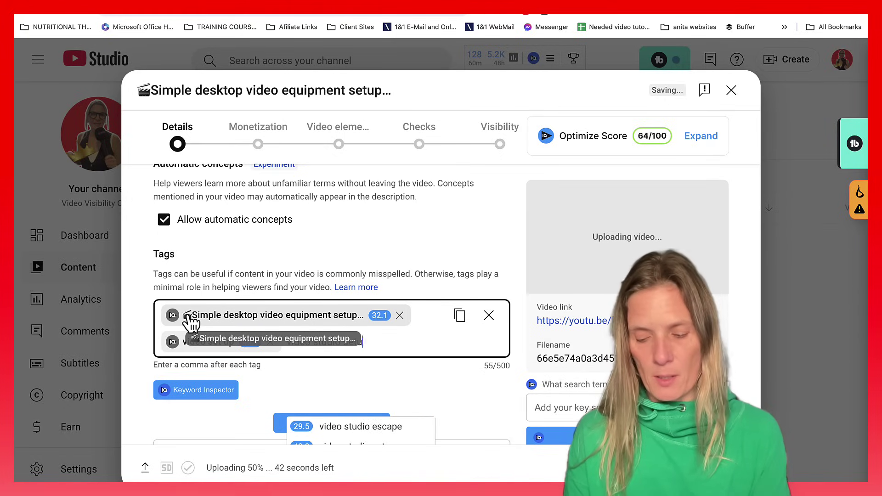
text(bef)
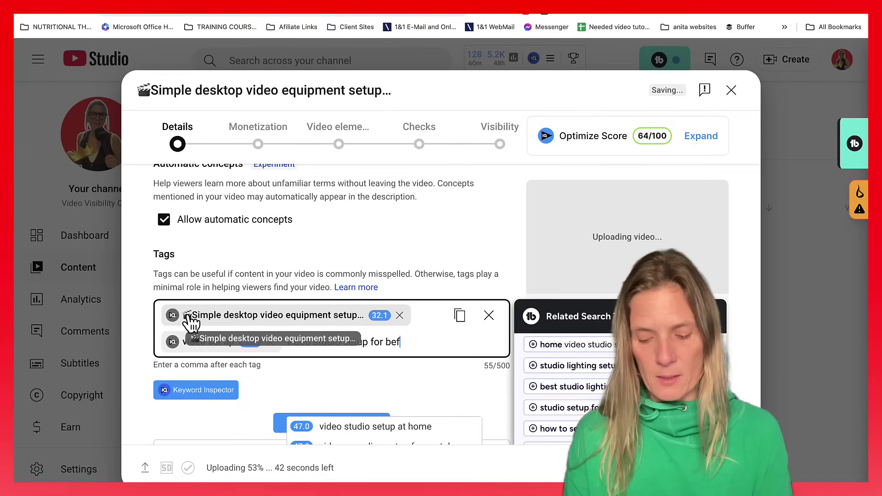
key(BackSpace)
text(ginners)
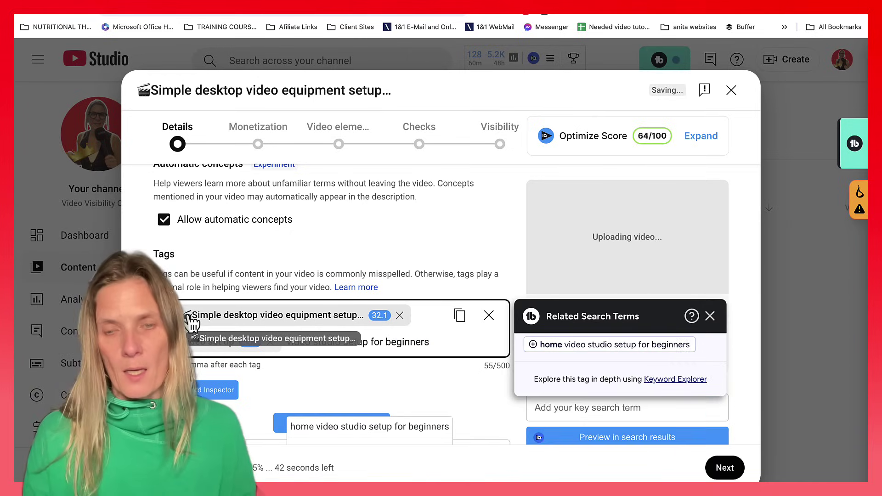
key(Return)
drag(195, 324, 223, 340)
scroll(225, 341, down, 2)
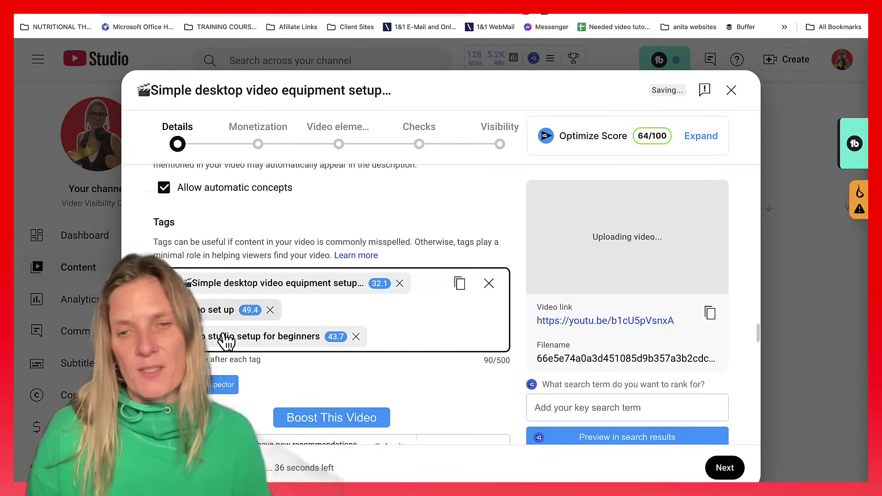
scroll(224, 336, down, 2)
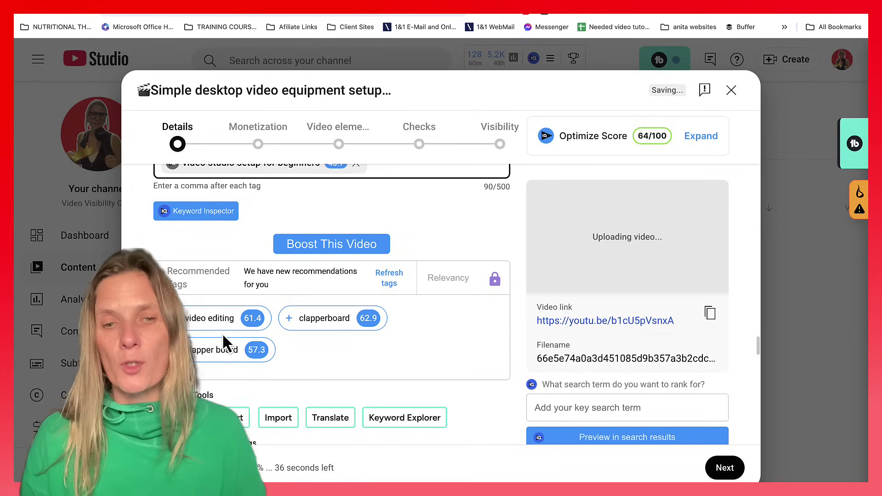
Step: Turn Monetization On for the video
click(721, 468)
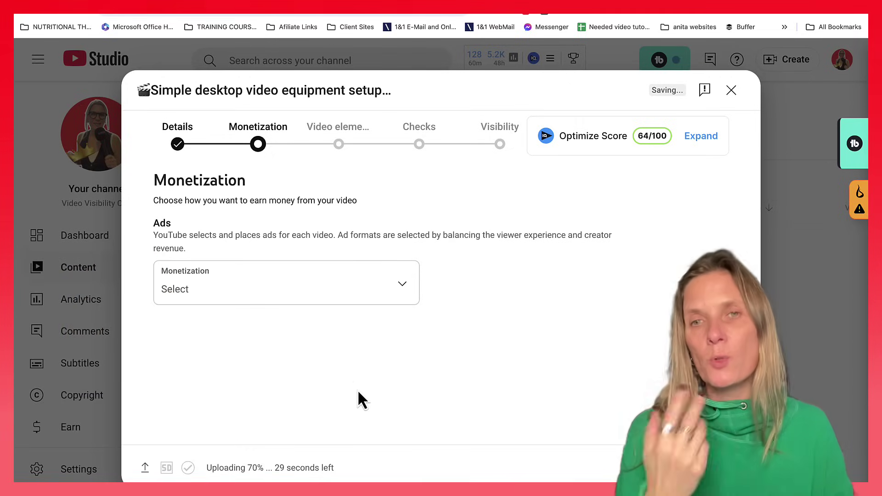
click(397, 288)
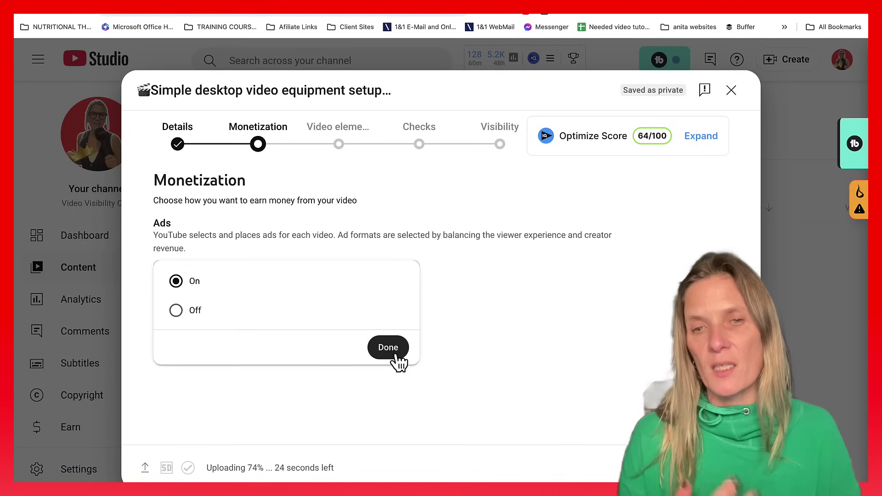
click(388, 348)
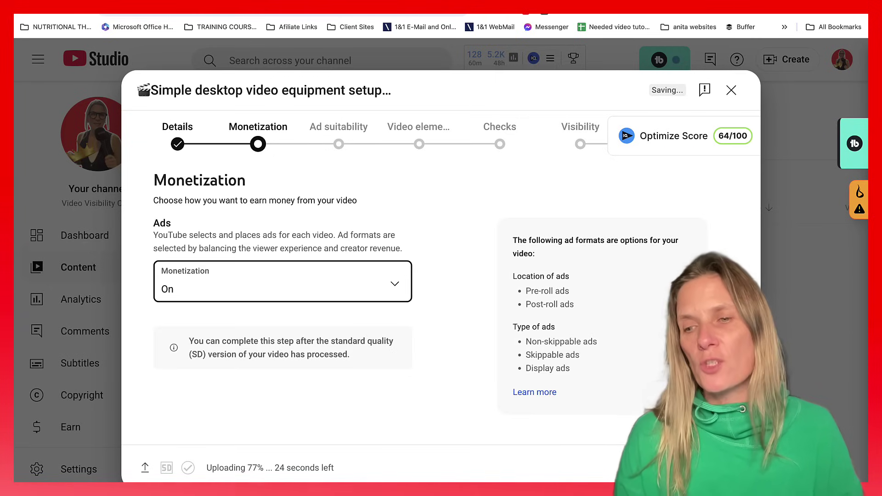
Step: Rate ad suitability as None of the above and submit the rating
click(730, 467)
scroll(360, 380, down, 10)
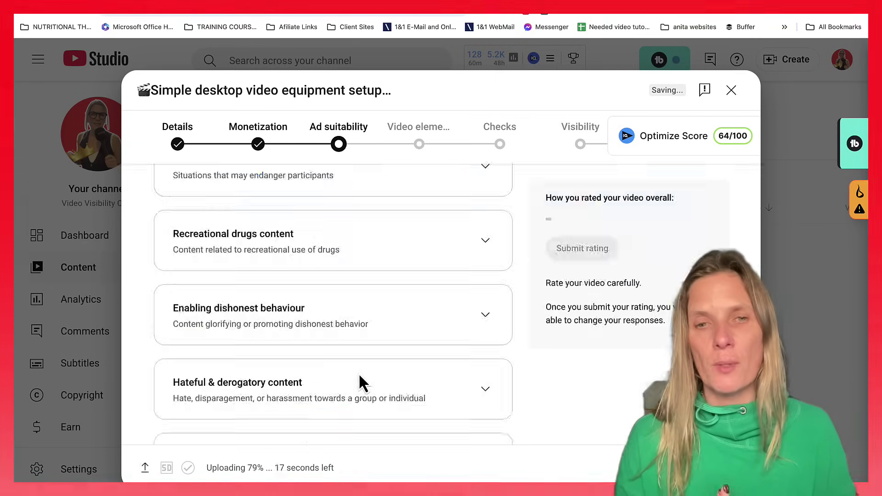
click(164, 419)
scroll(649, 262, up, 3)
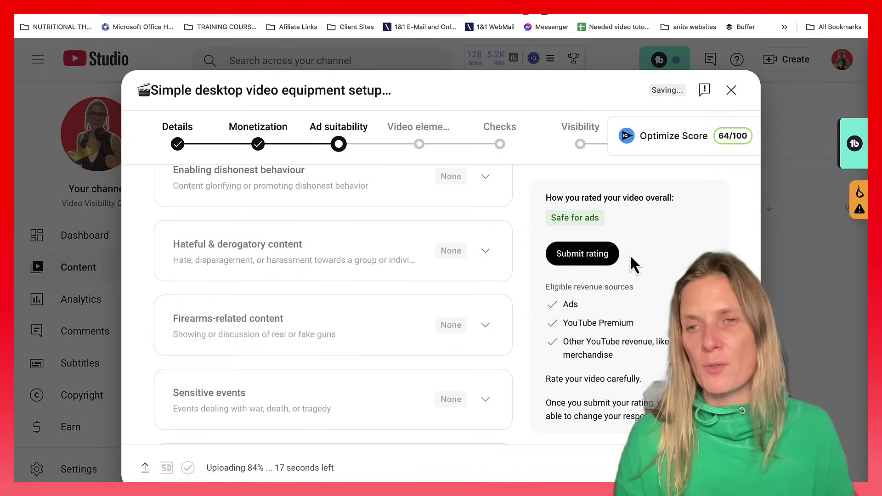
click(592, 257)
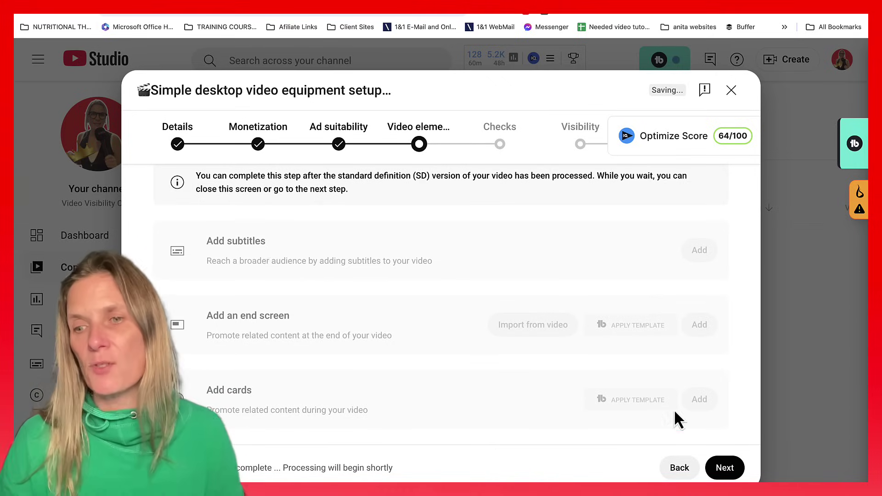
Step: Skip through Checks, save the video as Unlisted and close the processing notice
click(724, 469)
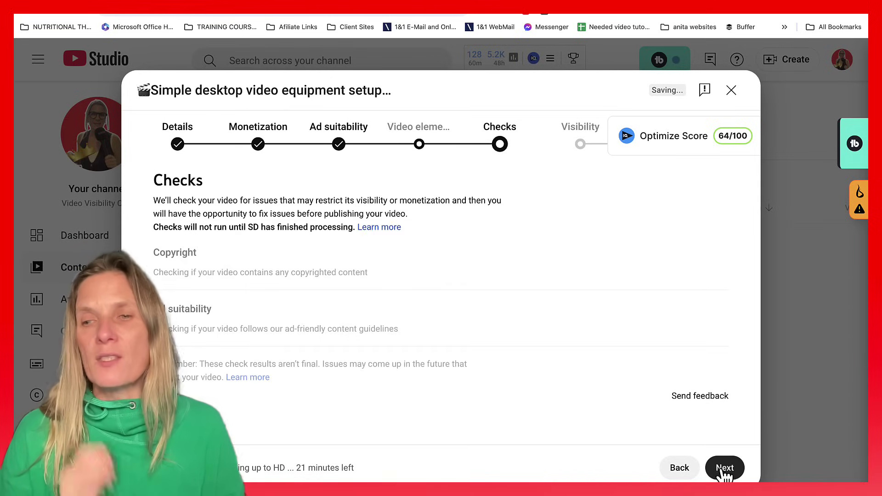
click(724, 467)
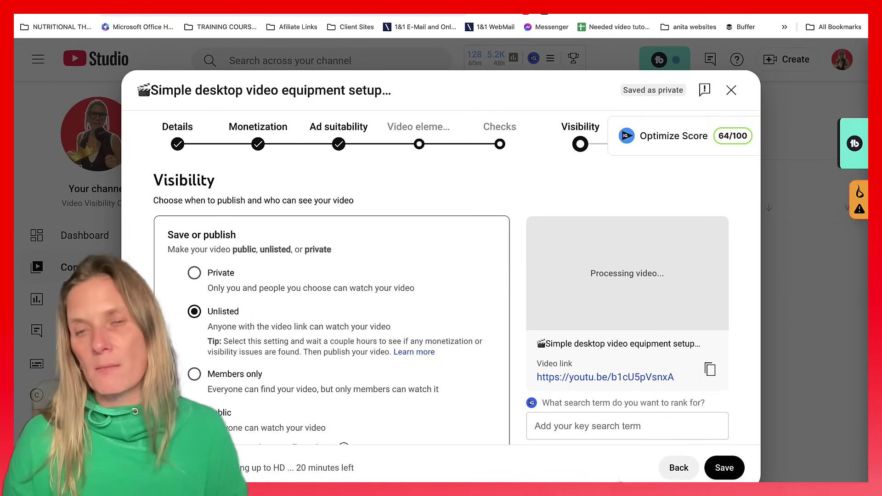
click(725, 468)
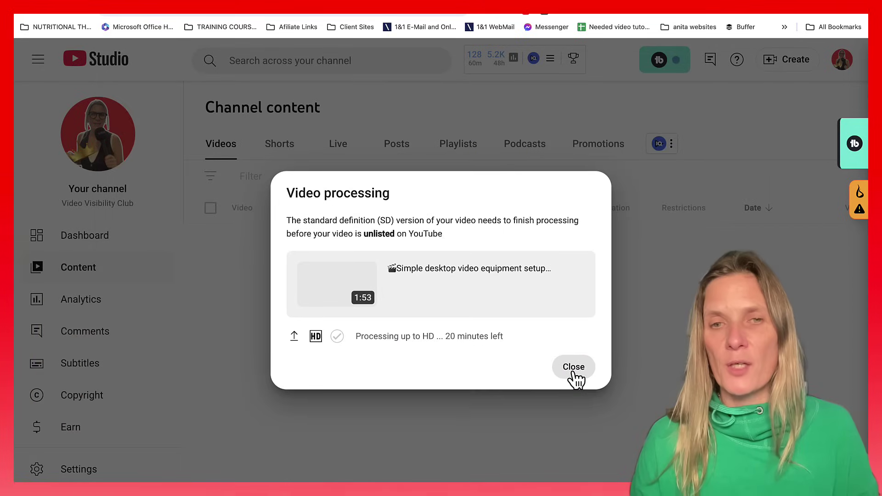
click(572, 371)
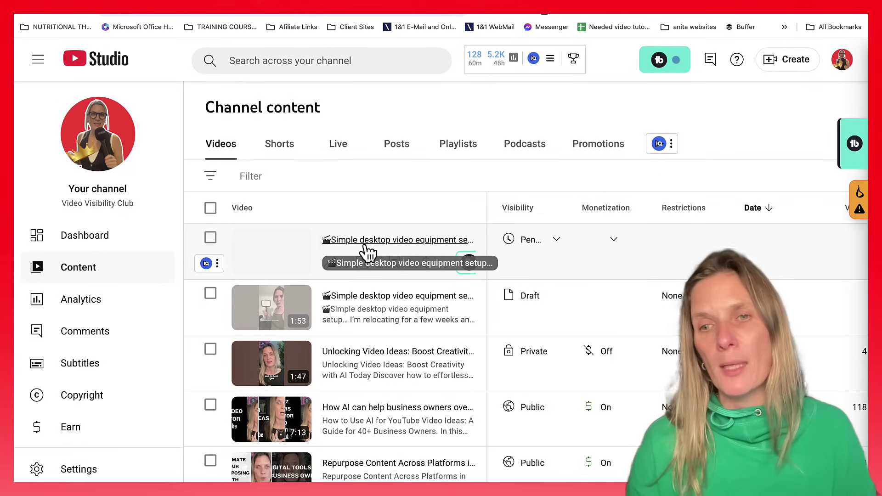
Step: Switch to the Shorts tab to watch Shorts in the player
click(281, 146)
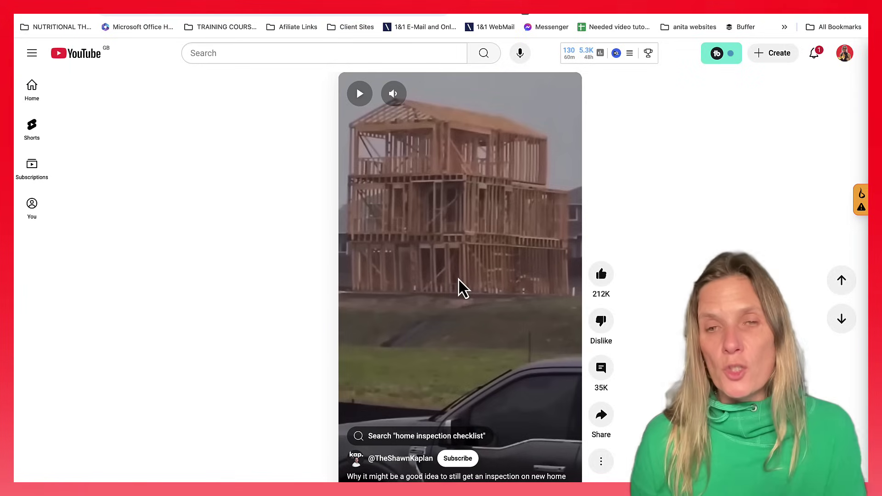